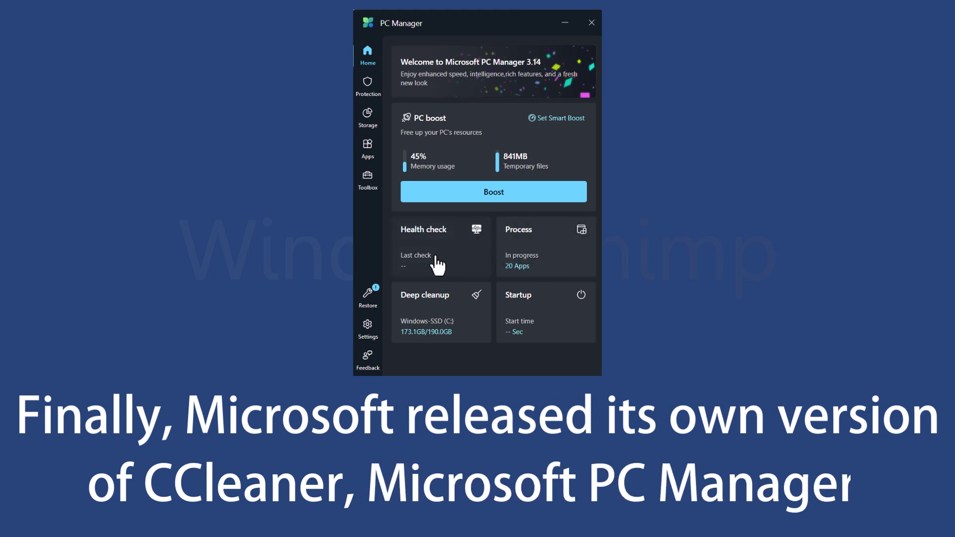
- Play the PC Manager Boost and Health check intro clips shown beside CCleaner
{"action": "left_click", "coordinate": [498, 198]}
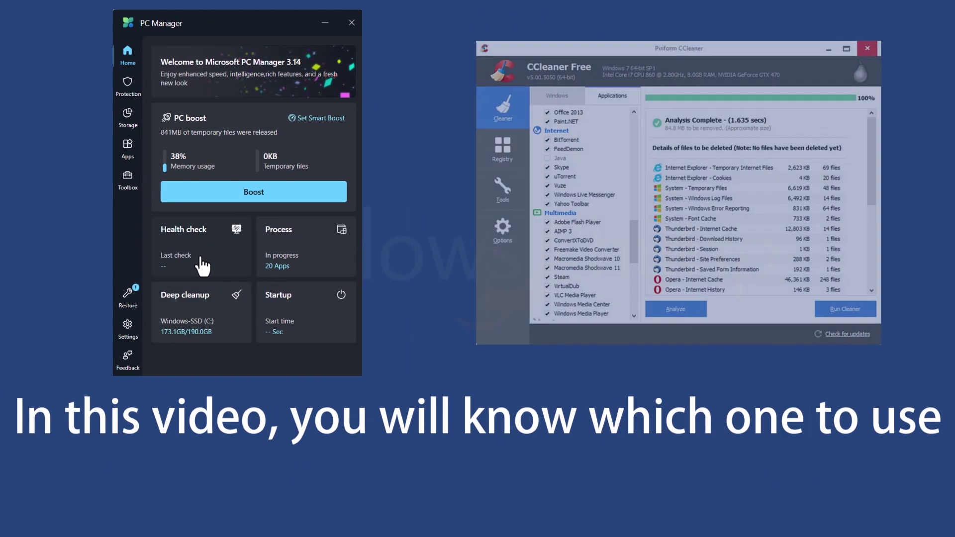
{"action": "left_click", "coordinate": [197, 259]}
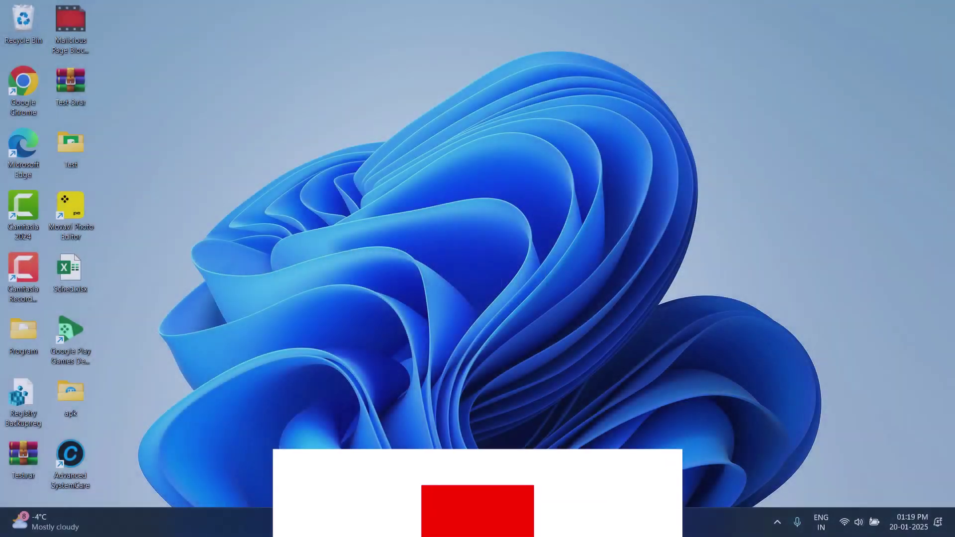
- Open Microsoft Store from Windows search and search it for 'pc manager'
{"action": "left_click", "coordinate": [313, 522]}
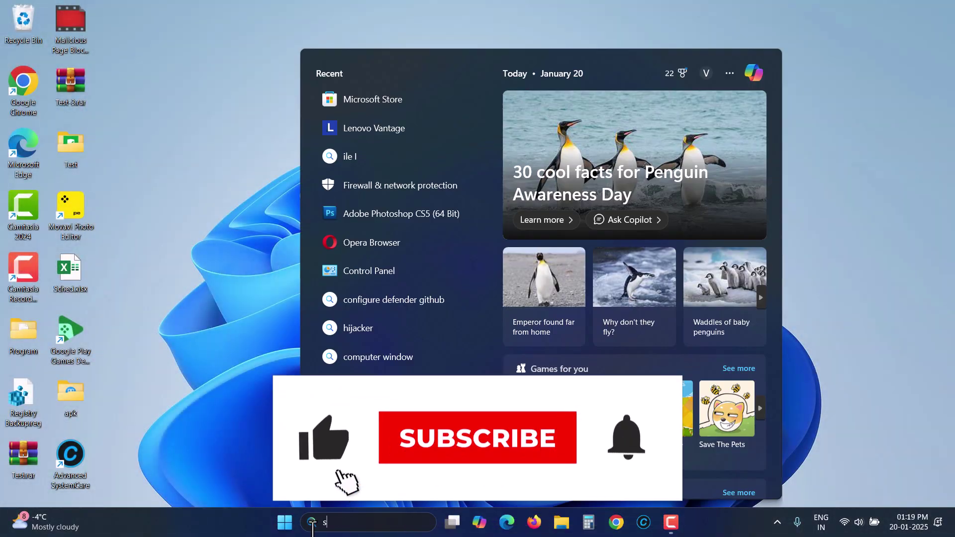
{"action": "type", "text": "mic"}
{"action": "key", "text": "Escape"}
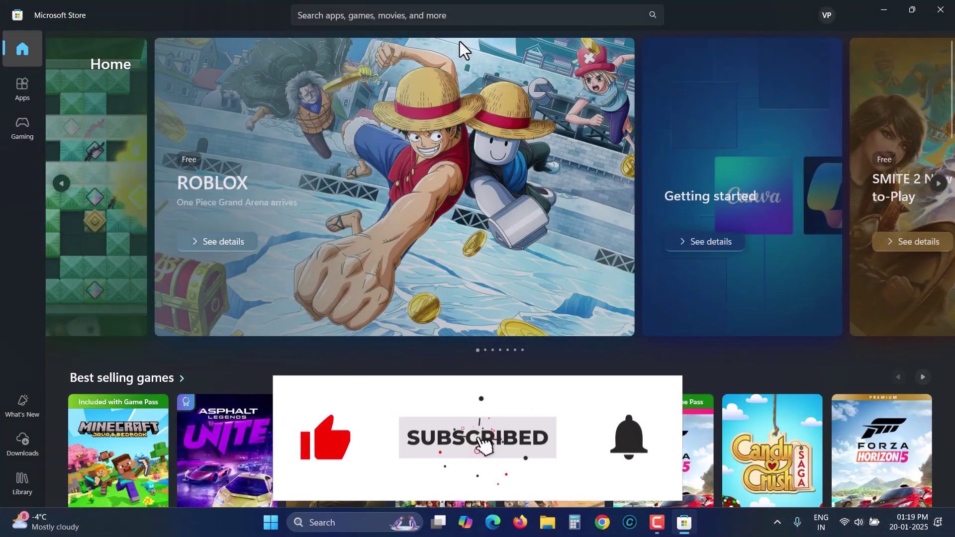
{"action": "left_click", "coordinate": [451, 15]}
{"action": "left_click", "coordinate": [479, 41]}
- Install Microsoft PC Manager from its Store page, launch it, and center the welcome window
{"action": "left_click", "coordinate": [214, 187]}
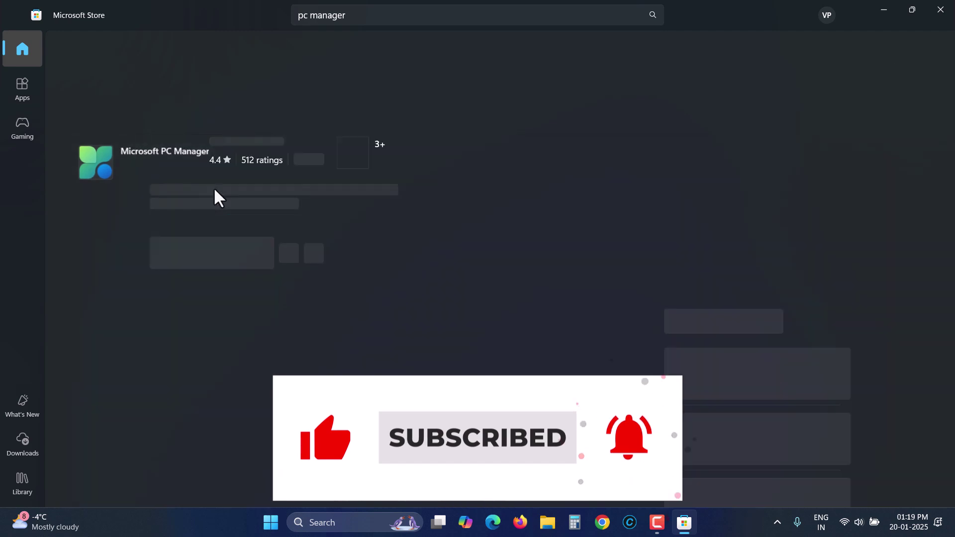
{"action": "left_click", "coordinate": [181, 255]}
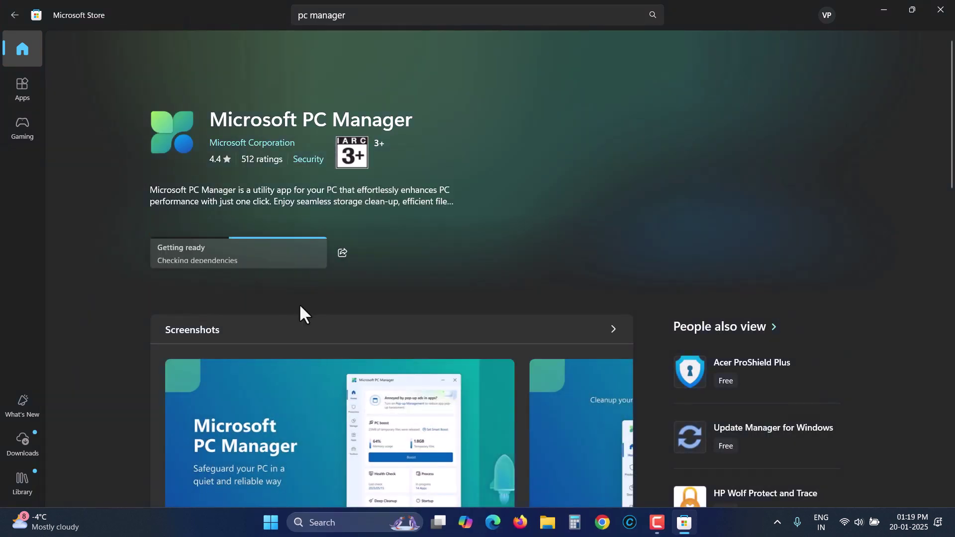
{"action": "left_click", "coordinate": [216, 267]}
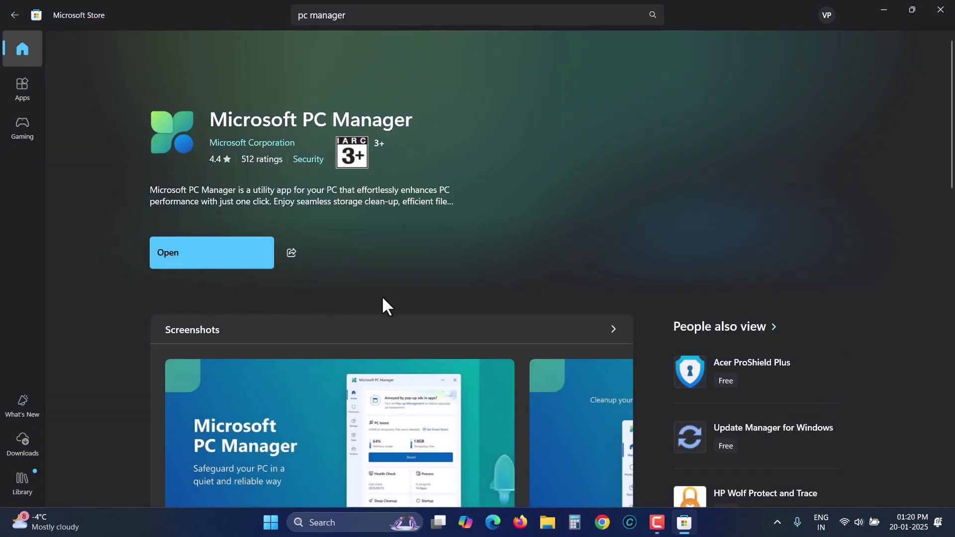
{"action": "left_click", "coordinate": [884, 10]}
{"action": "left_click_drag", "start_coordinate": [795, 90], "coordinate": [462, 38]}
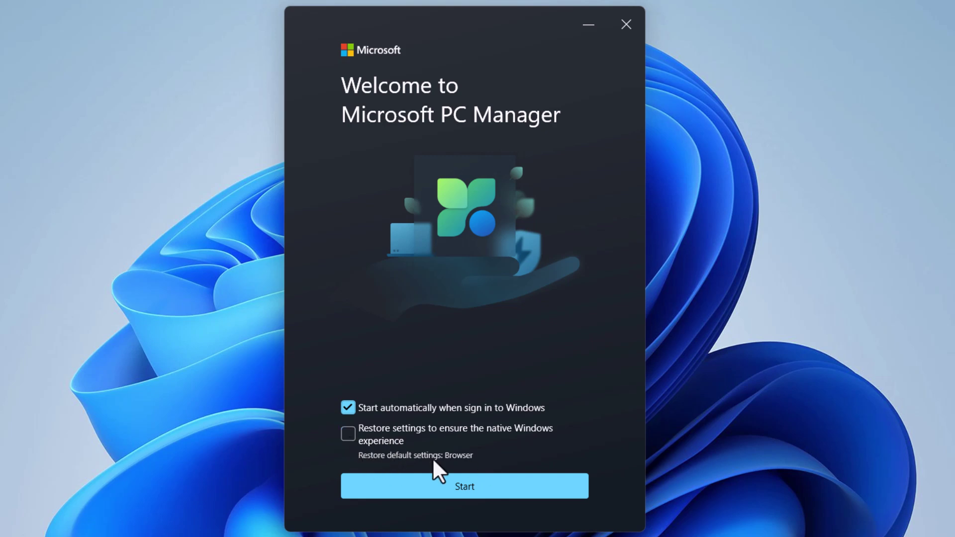
- Finish the welcome setup and run Boost, freeing 841MB of temporary files
{"action": "left_click", "coordinate": [463, 491]}
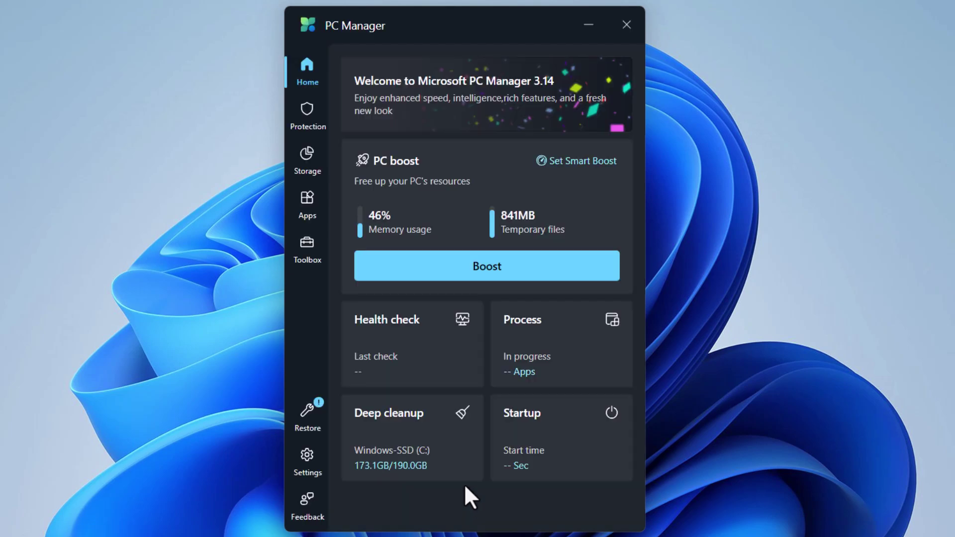
{"action": "left_click_drag", "start_coordinate": [482, 25], "coordinate": [470, 40]}
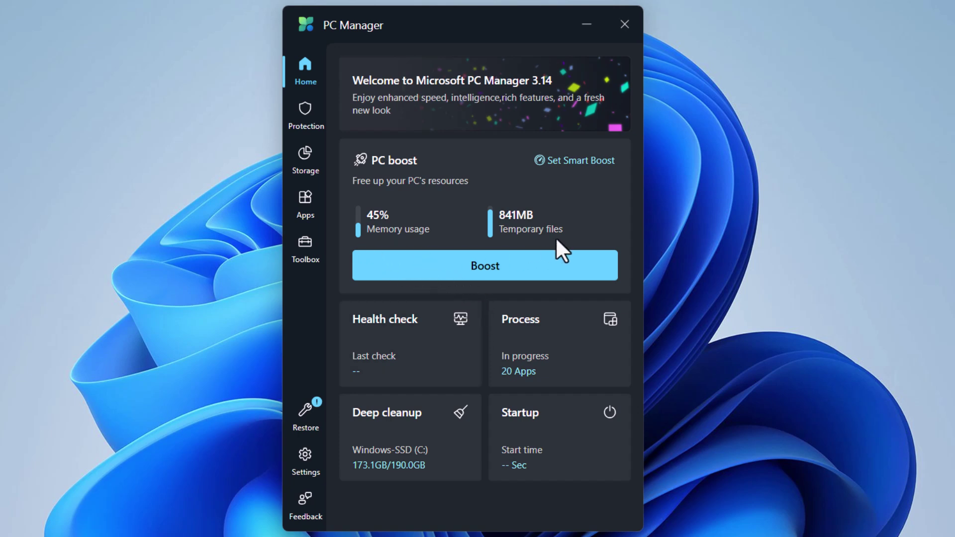
{"action": "left_click", "coordinate": [491, 271]}
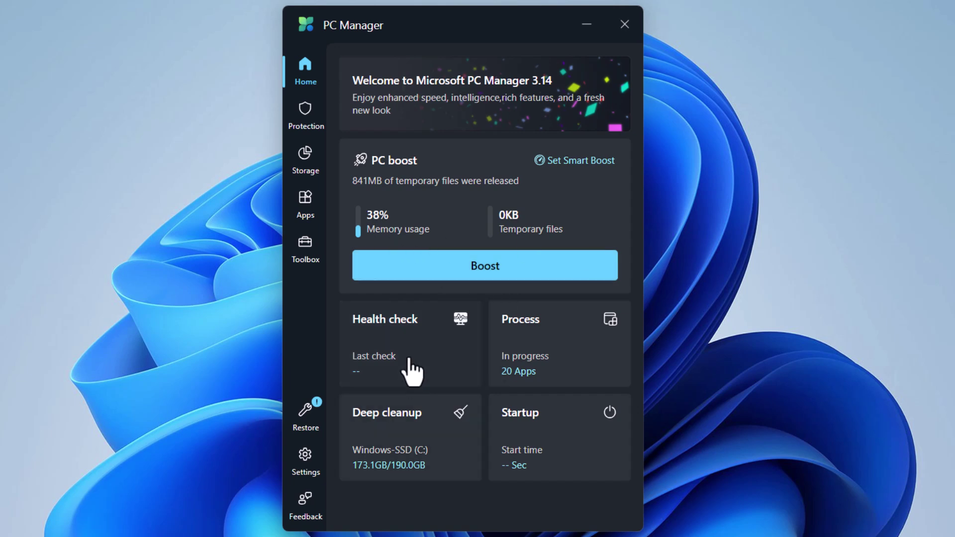
- Run a health check with Reset Edge defaults unchecked, then return to Home
{"action": "left_click", "coordinate": [404, 355]}
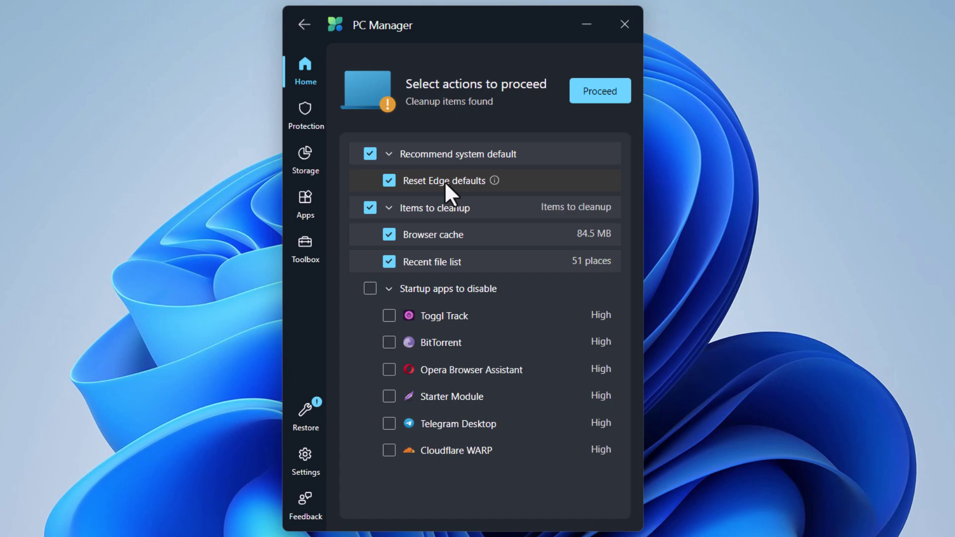
{"action": "left_click", "coordinate": [390, 181]}
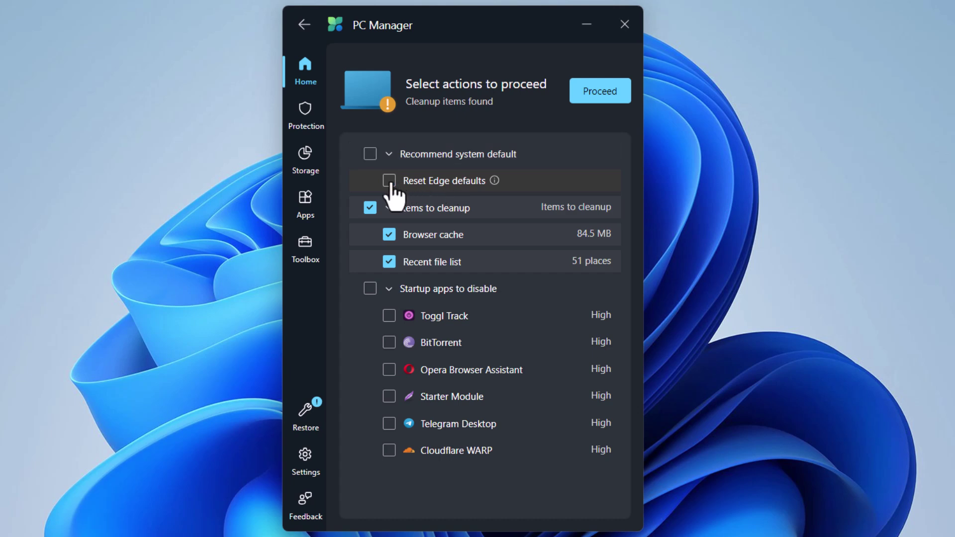
{"action": "left_click", "coordinate": [311, 77]}
{"action": "left_click", "coordinate": [558, 354]}
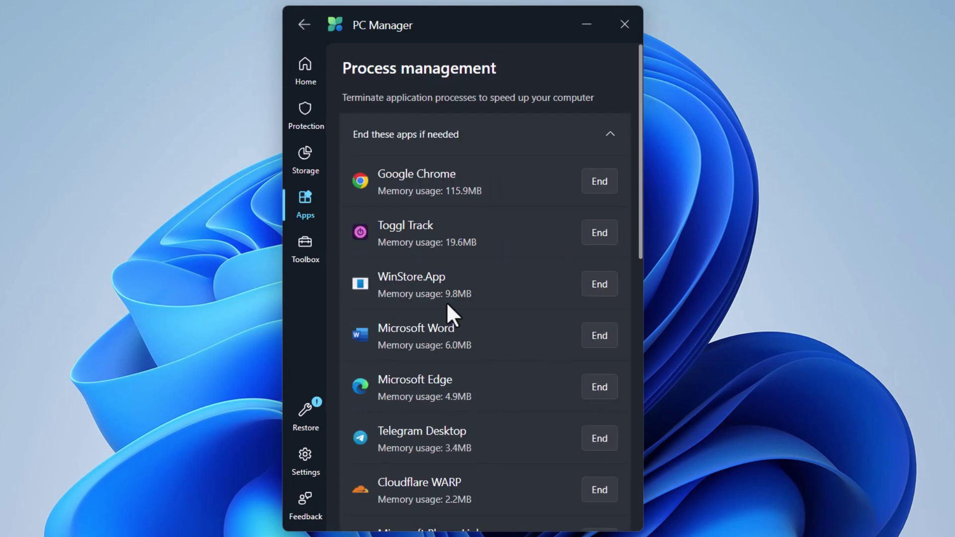
{"action": "scroll", "coordinate": [464, 297], "scroll_direction": "down", "scroll_amount": 10}
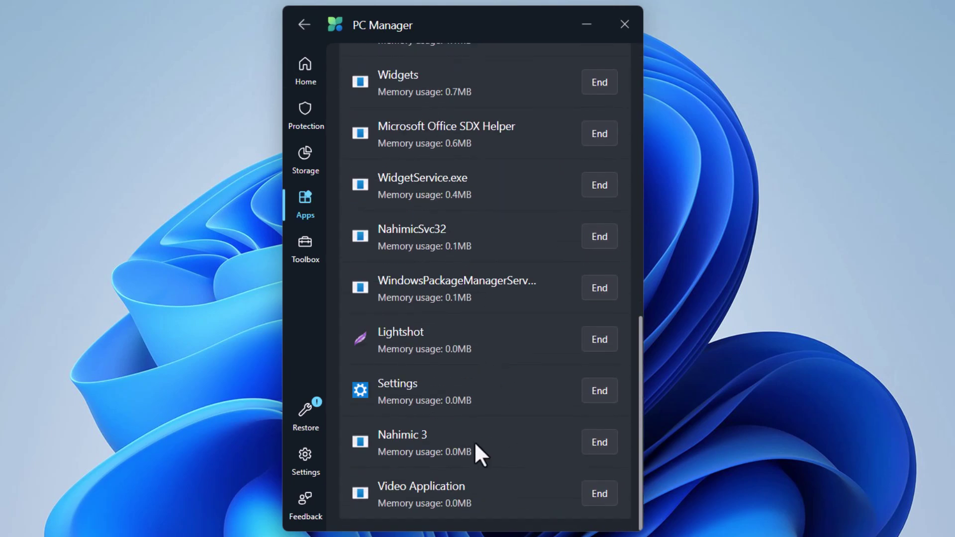
{"action": "scroll", "coordinate": [473, 440], "scroll_direction": "up", "scroll_amount": 10}
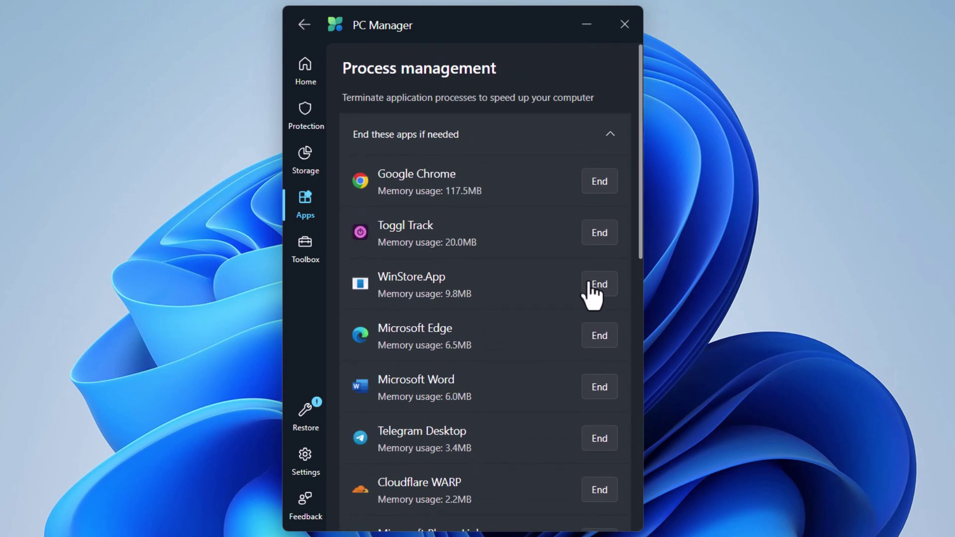
{"action": "left_click", "coordinate": [304, 25]}
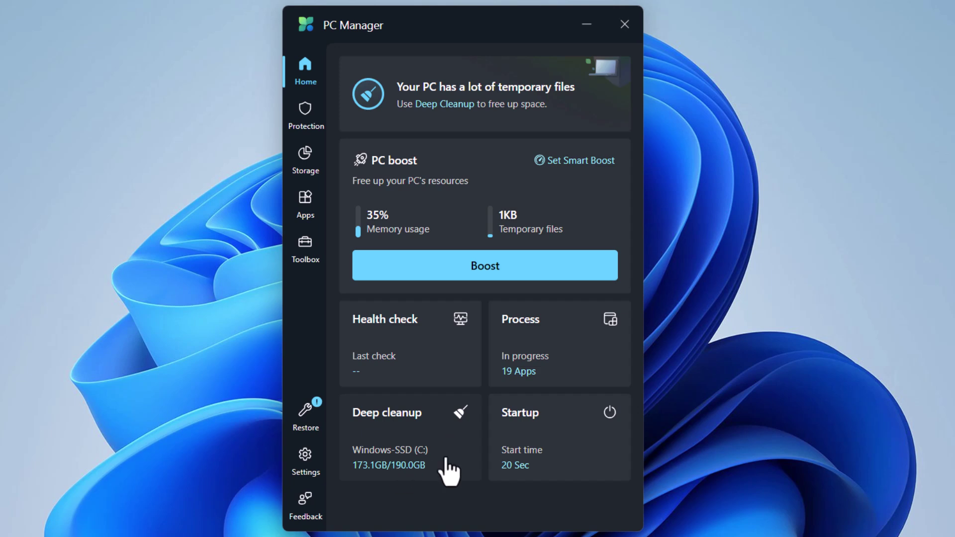
{"action": "left_click", "coordinate": [405, 443]}
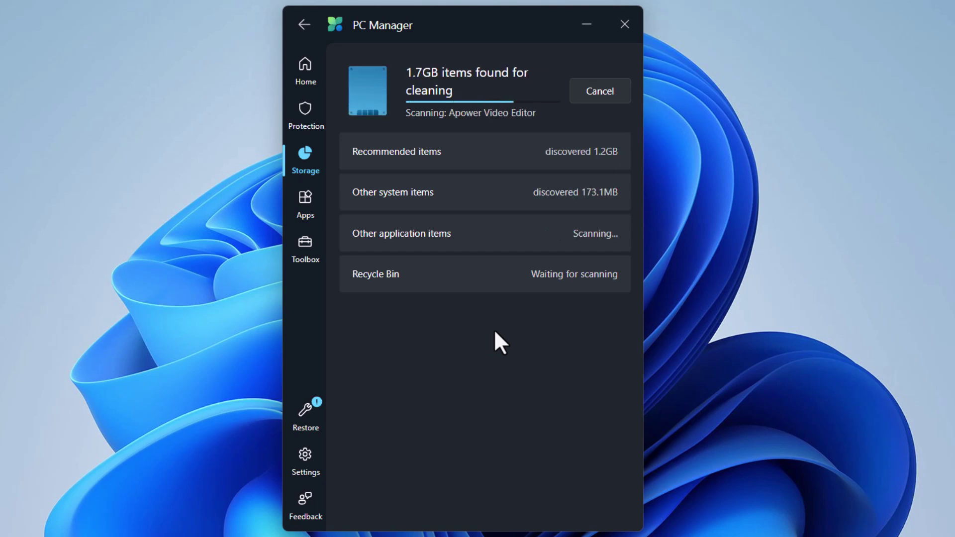
{"action": "left_click", "coordinate": [304, 25]}
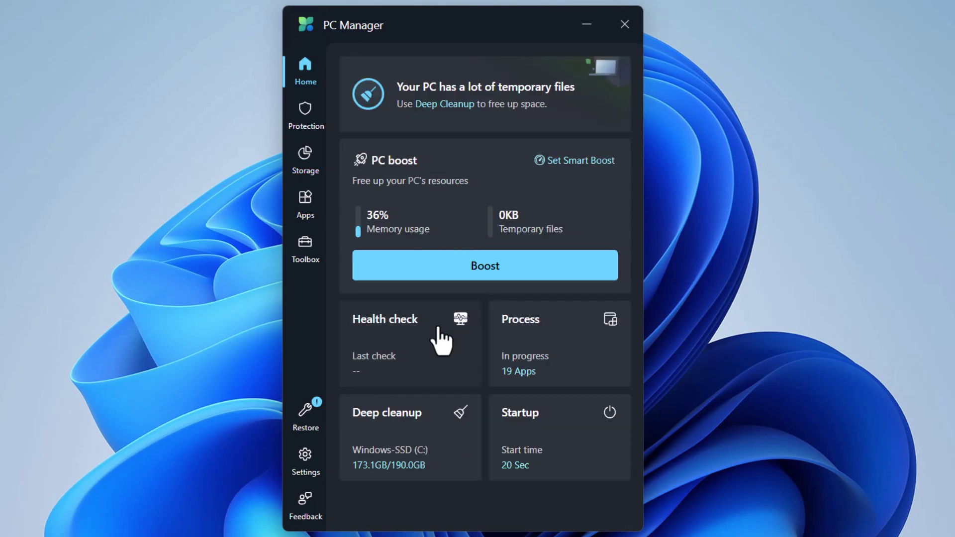
{"action": "left_click", "coordinate": [553, 453]}
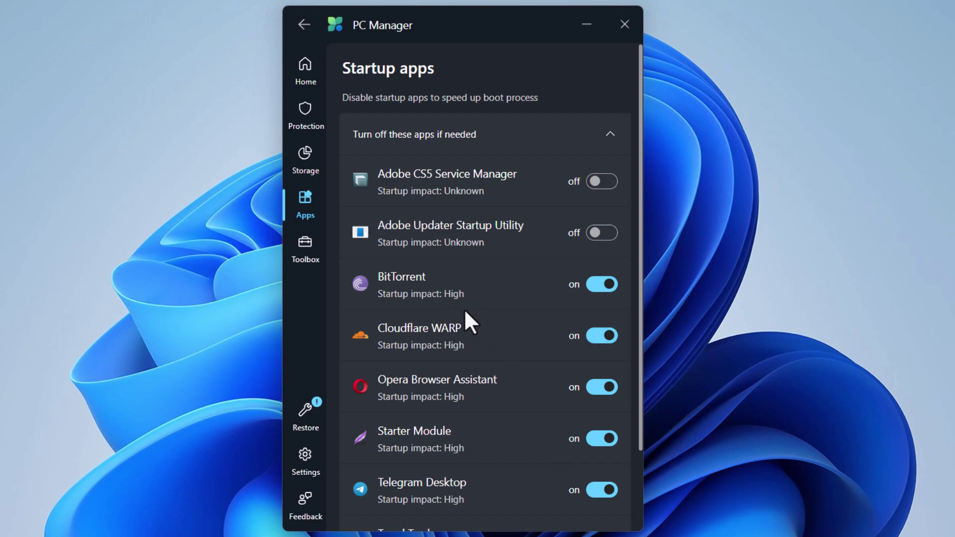
{"action": "scroll", "coordinate": [472, 347], "scroll_direction": "down", "scroll_amount": 2}
{"action": "scroll", "coordinate": [496, 443], "scroll_direction": "up", "scroll_amount": 2}
{"action": "scroll", "coordinate": [496, 443], "scroll_direction": "down", "scroll_amount": 2}
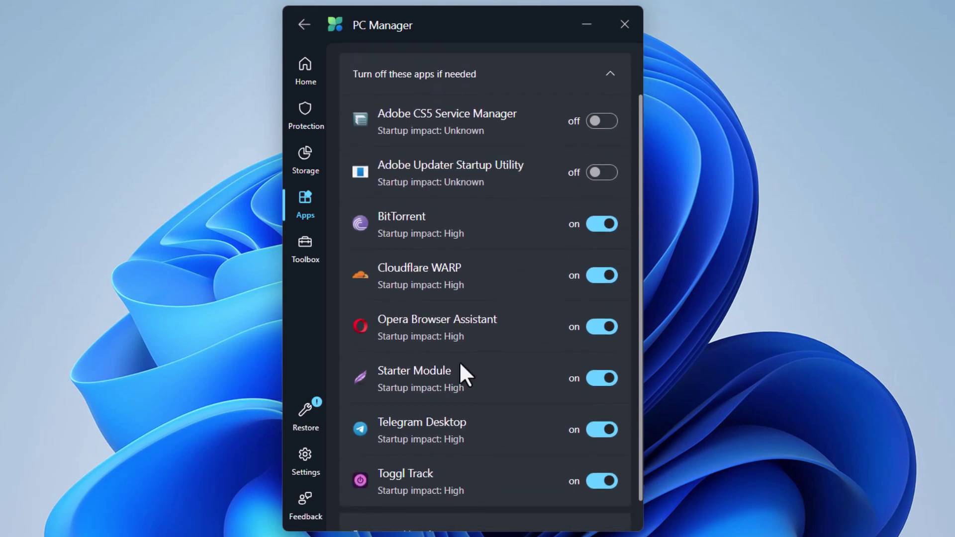
{"action": "scroll", "coordinate": [460, 373], "scroll_direction": "up", "scroll_amount": 2}
{"action": "left_click", "coordinate": [305, 25]}
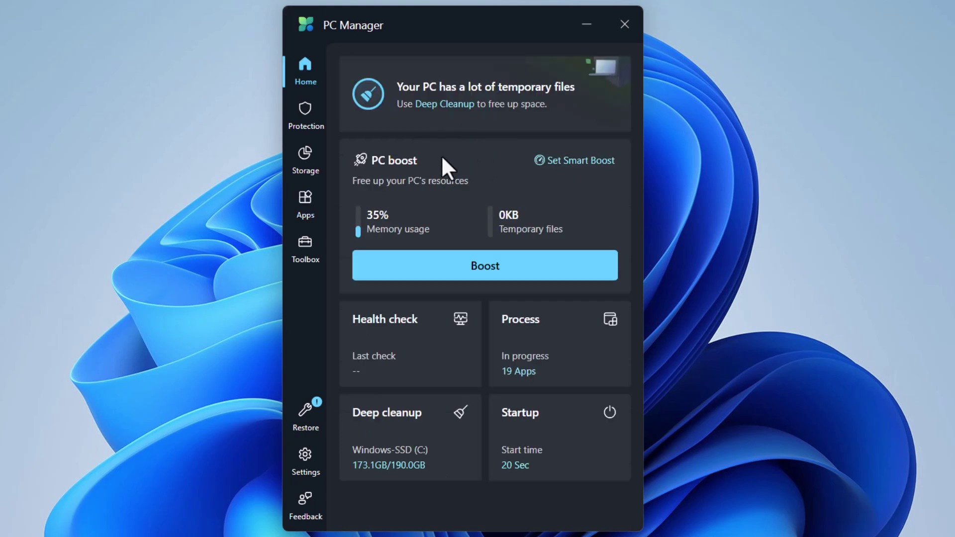
{"action": "left_click", "coordinate": [304, 130]}
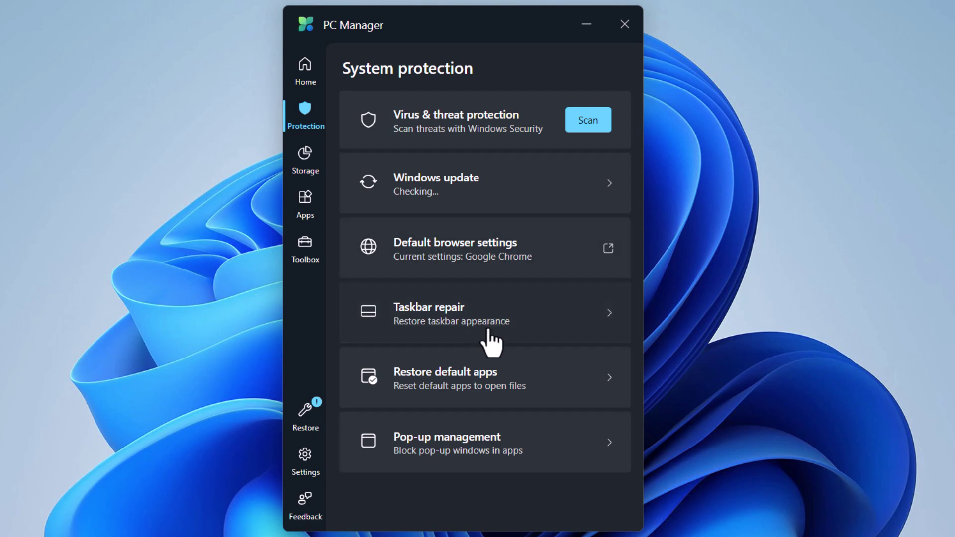
- Review Taskbar repair and Pop-up management under Protection, then open Storage Management
{"action": "left_click", "coordinate": [451, 316]}
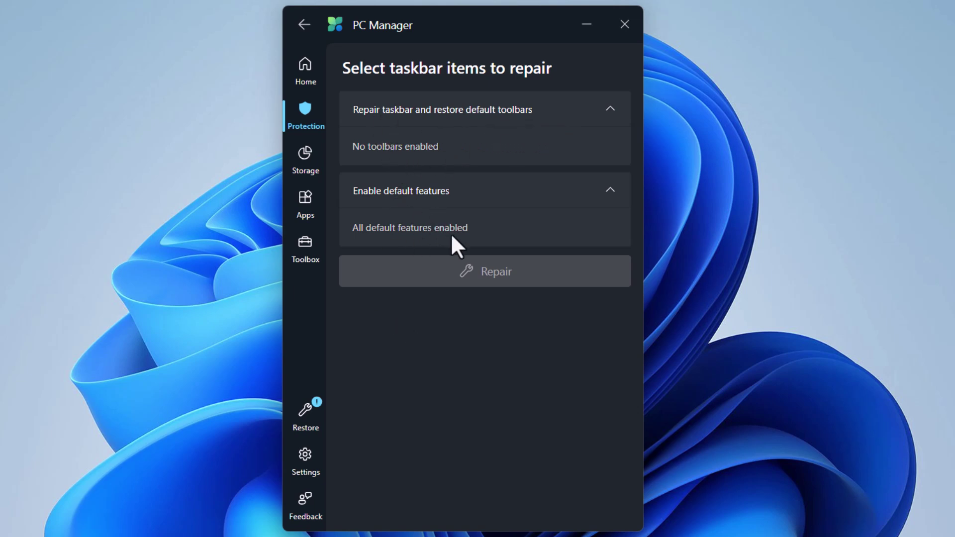
{"action": "left_click", "coordinate": [303, 25]}
{"action": "left_click", "coordinate": [455, 450]}
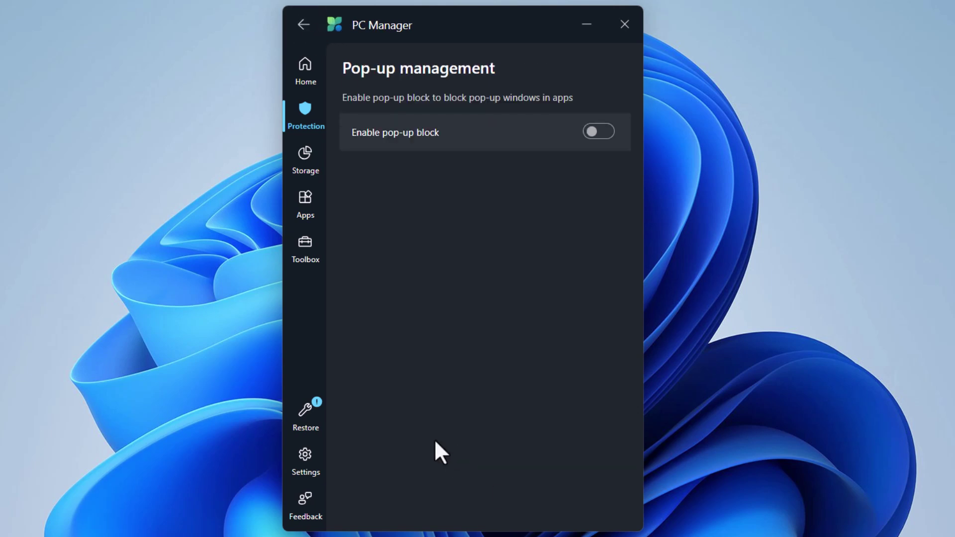
{"action": "left_click", "coordinate": [309, 120]}
{"action": "left_click", "coordinate": [308, 154]}
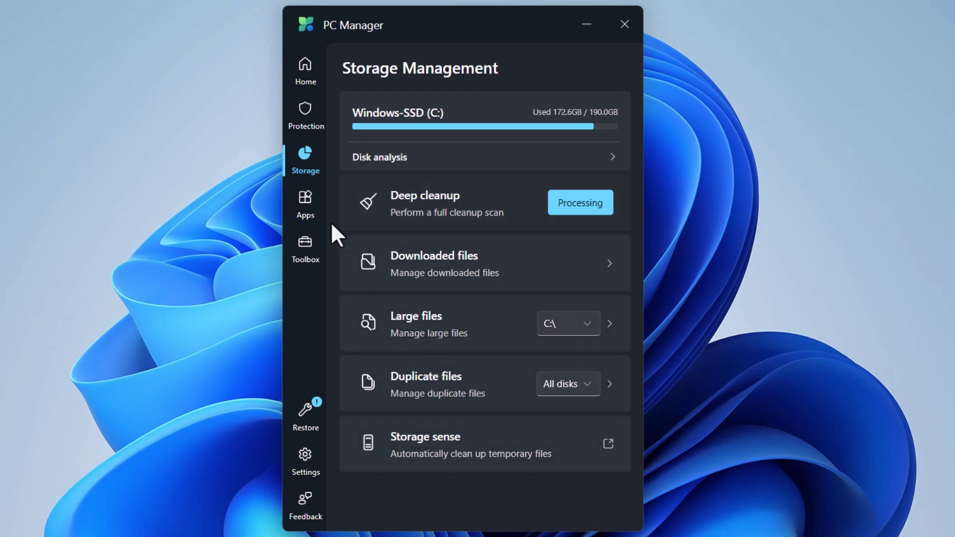
- View the App management page, then the Toolbox page of Windows and web tools
{"action": "left_click", "coordinate": [314, 219]}
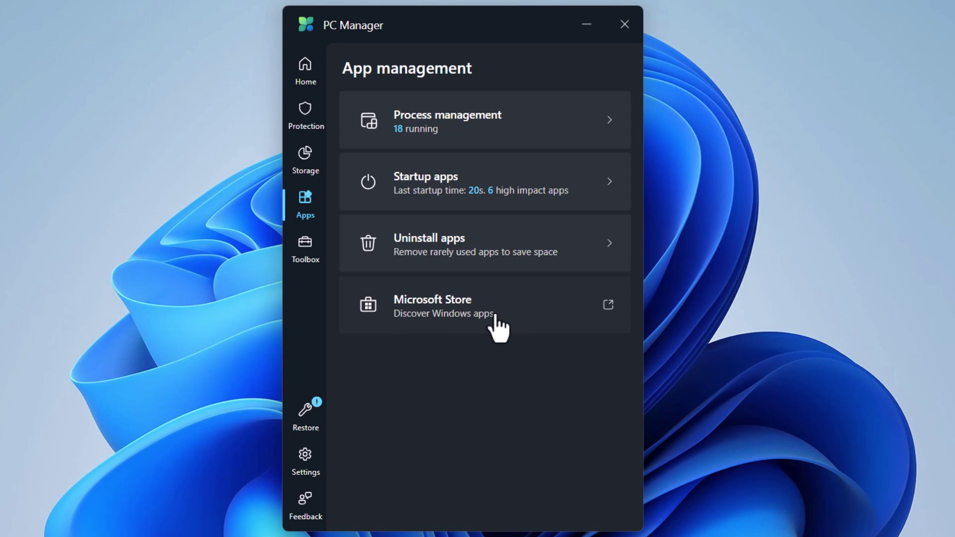
{"action": "left_click", "coordinate": [307, 251]}
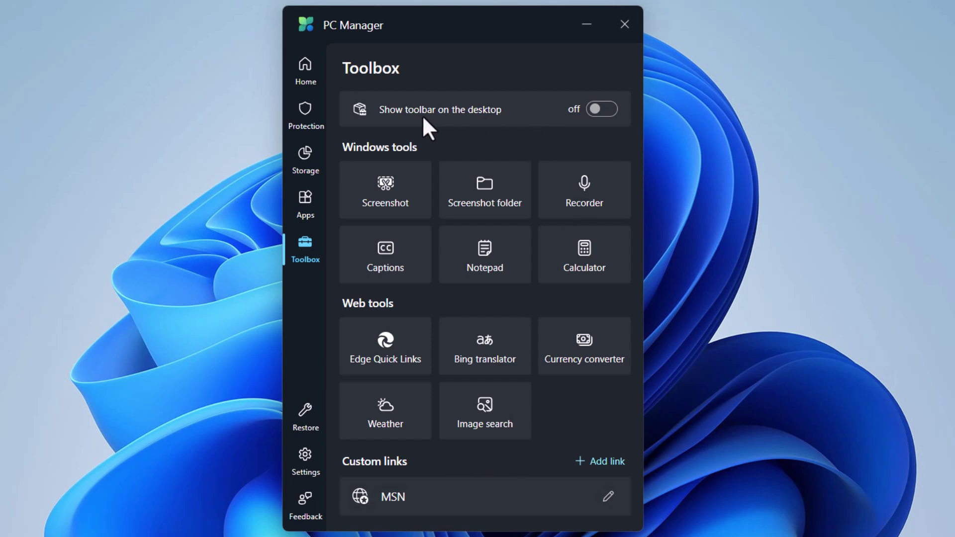
- Enable the desktop toolbar, move it top-right, boost memory from it, then hide it
{"action": "left_click", "coordinate": [607, 115]}
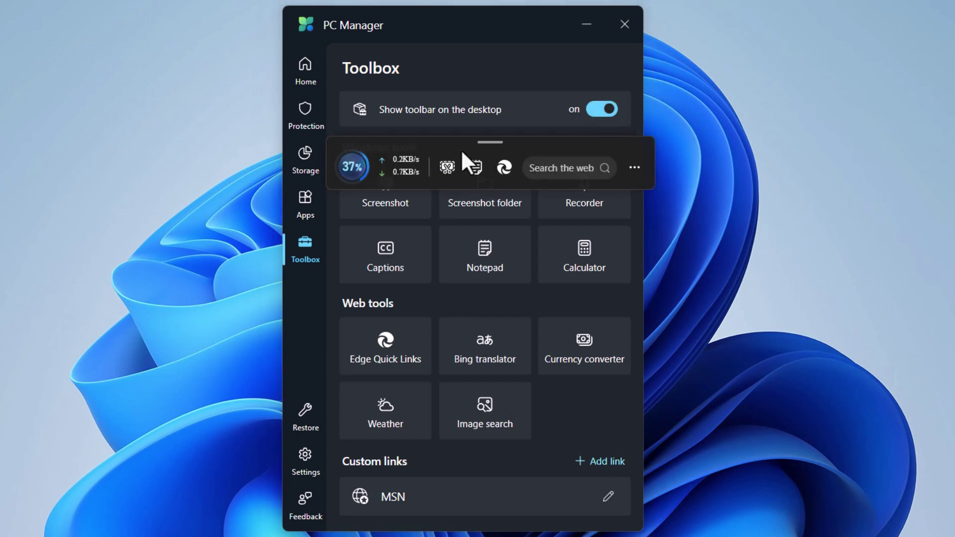
{"action": "left_click_drag", "start_coordinate": [461, 149], "coordinate": [831, 44]}
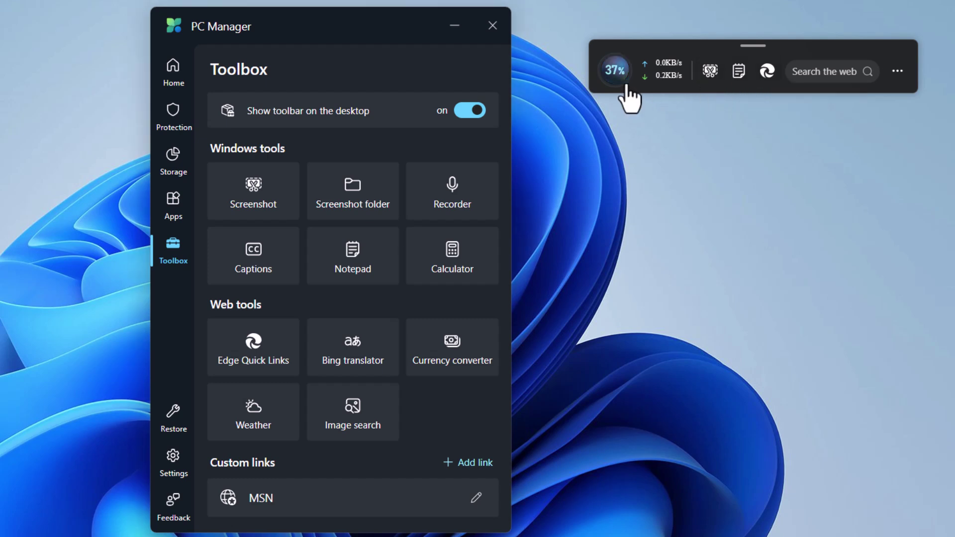
{"action": "left_click", "coordinate": [614, 71]}
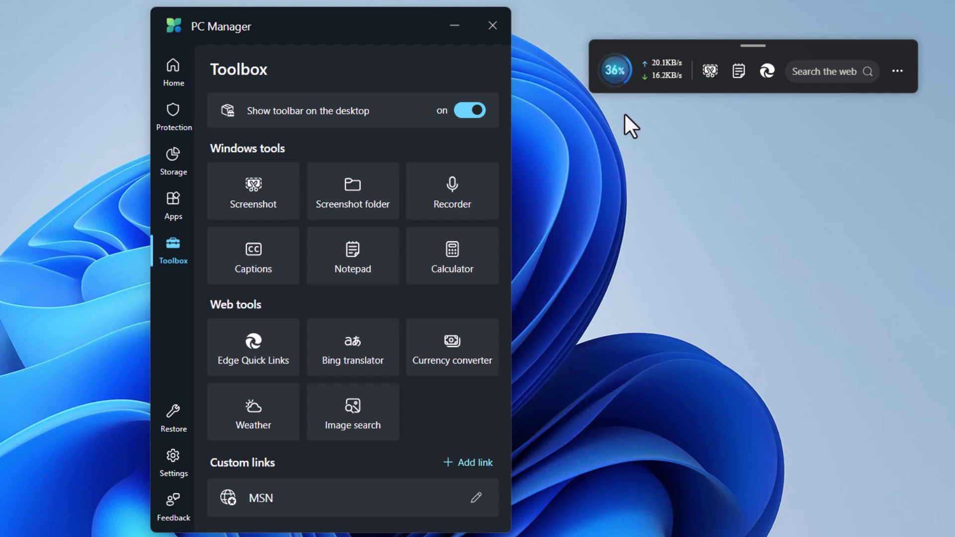
{"action": "left_click", "coordinate": [897, 72]}
{"action": "left_click", "coordinate": [812, 167]}
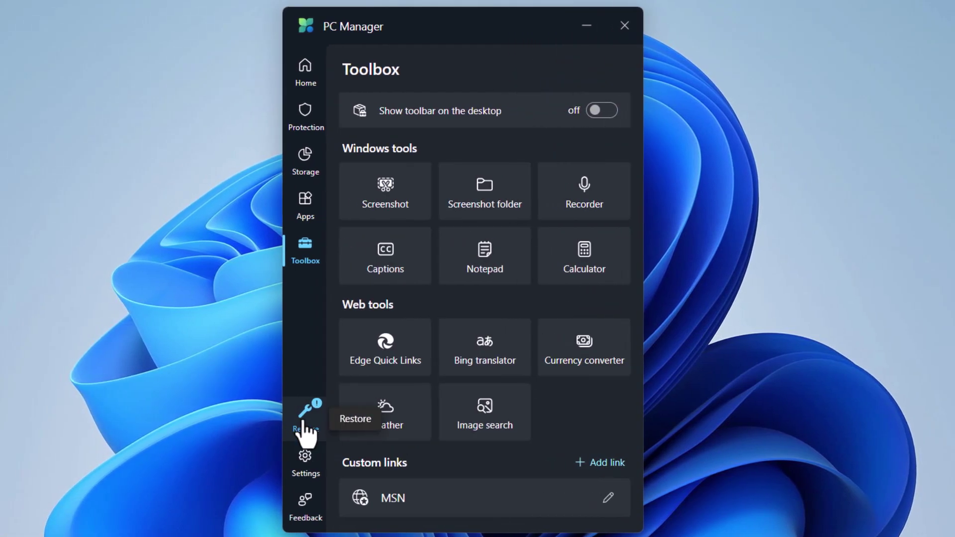
- Check the changed Edge defaults under Restore, then view PC Manager's Settings page
{"action": "left_click", "coordinate": [303, 423]}
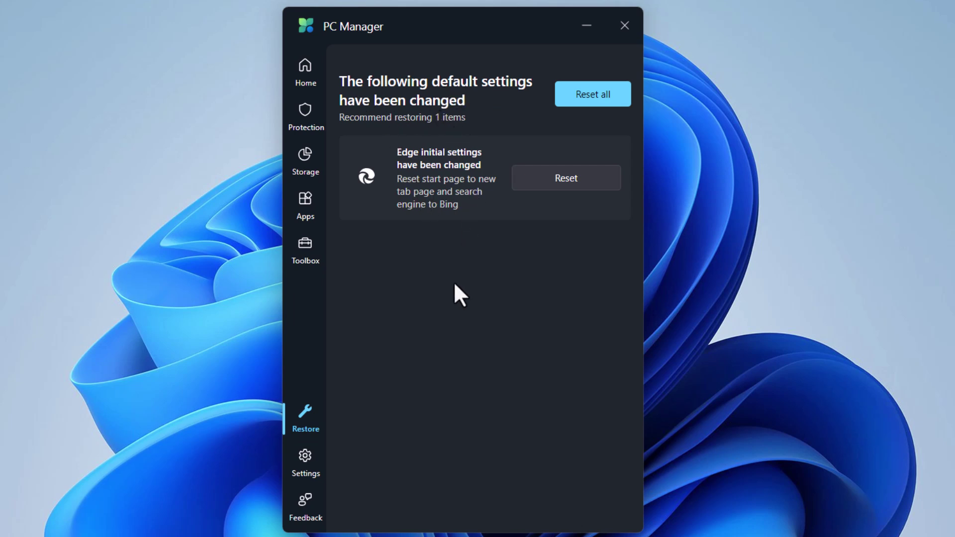
{"action": "left_click", "coordinate": [303, 470]}
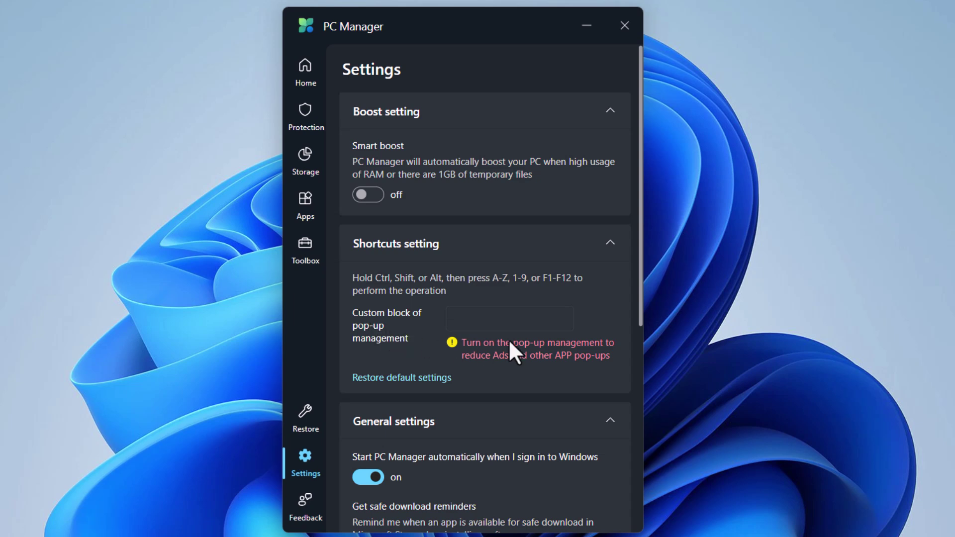
- Scroll Settings to version 3.14.18.0, then view Windows' temporary files breakdown
{"action": "scroll", "coordinate": [395, 457], "scroll_direction": "down", "scroll_amount": 5}
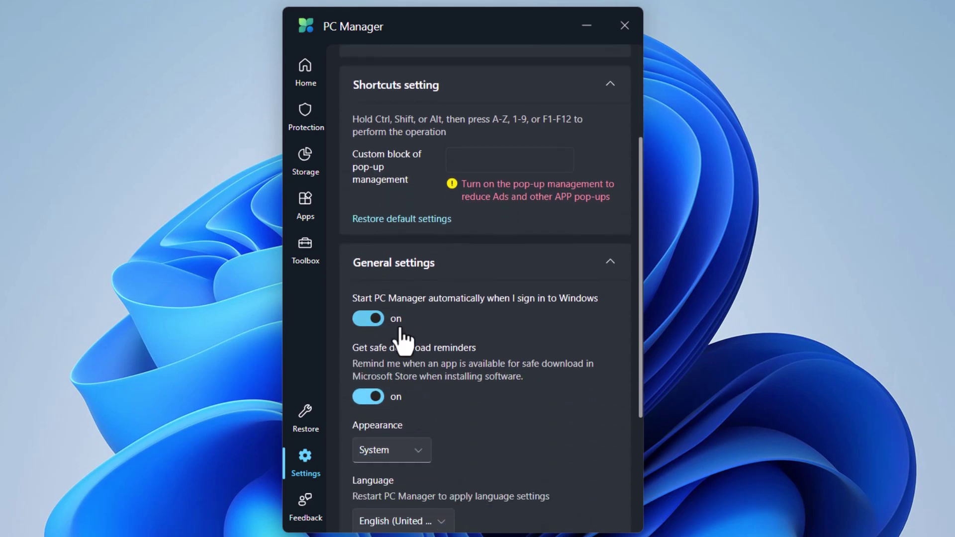
{"action": "scroll", "coordinate": [410, 387], "scroll_direction": "down", "scroll_amount": 5}
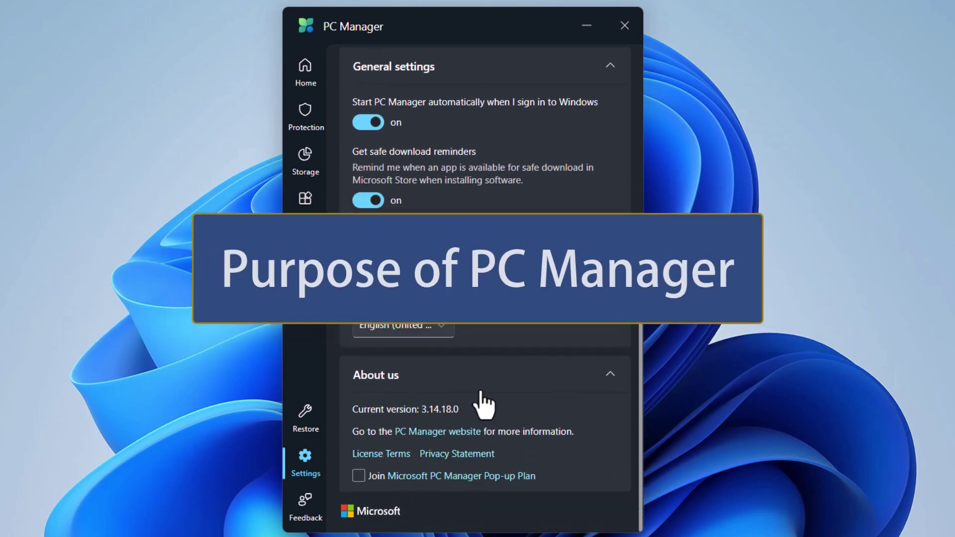
{"action": "scroll", "coordinate": [485, 403], "scroll_direction": "up", "scroll_amount": 10}
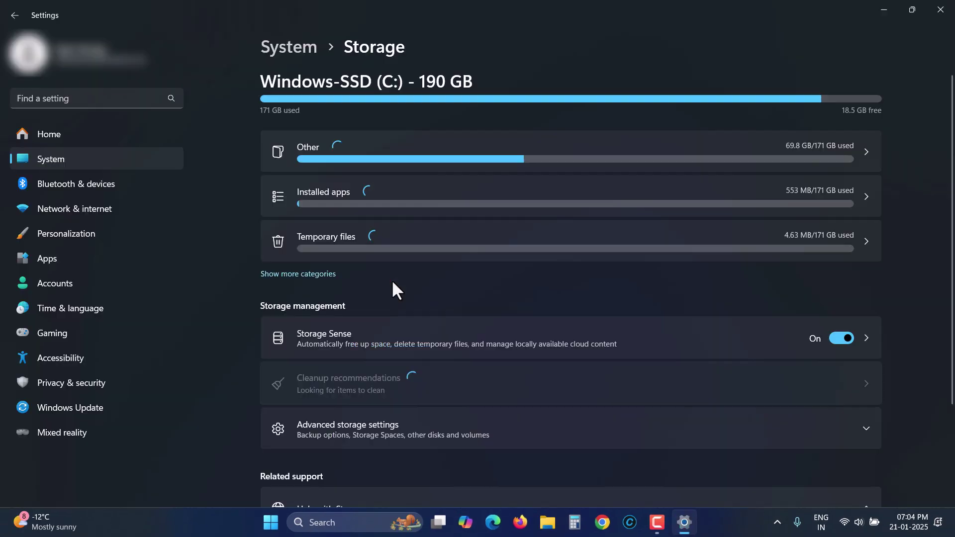
{"action": "left_click", "coordinate": [409, 242]}
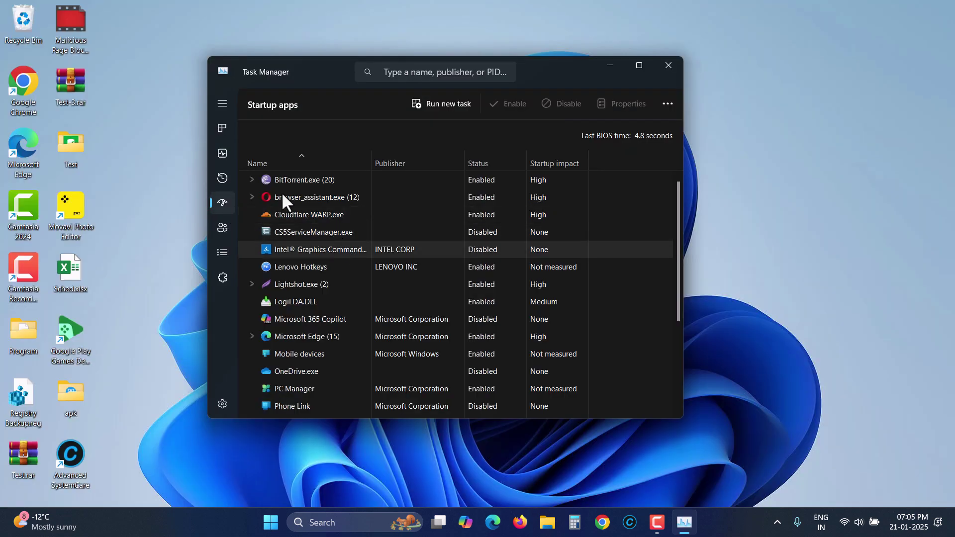
- Switch Task Manager to the Processes list, then view Windows Security's Virus & threat protection
{"action": "left_click", "coordinate": [218, 130]}
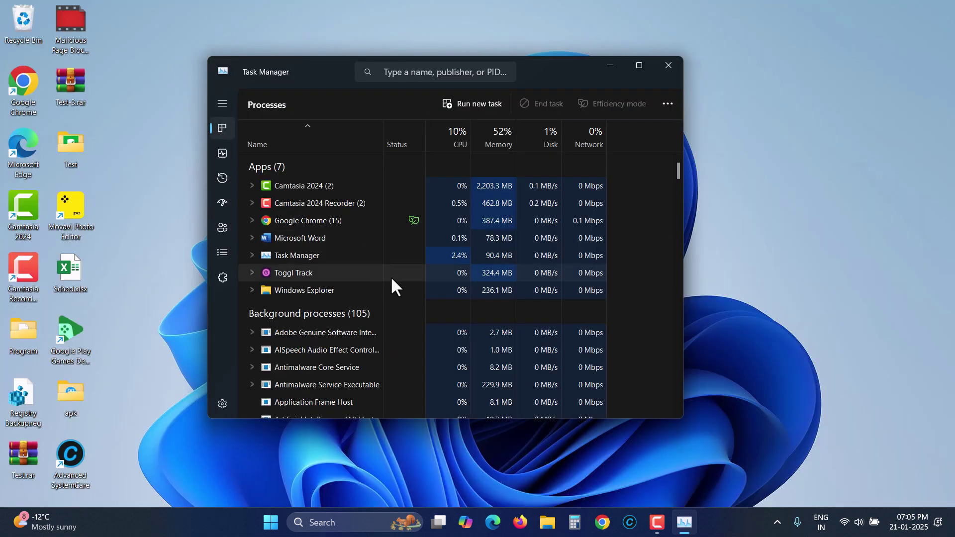
{"action": "scroll", "coordinate": [348, 258], "scroll_direction": "down", "scroll_amount": 1}
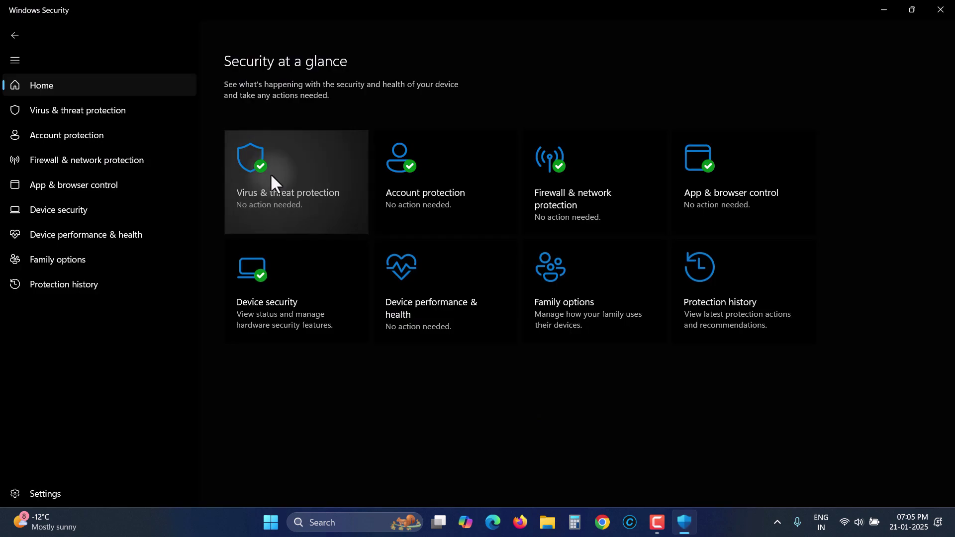
{"action": "left_click", "coordinate": [270, 173]}
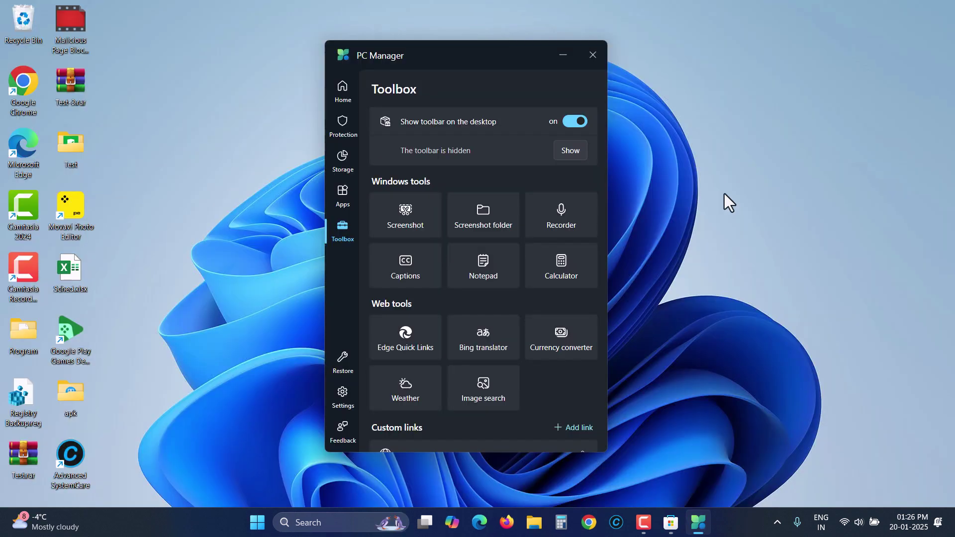
- Switch off 'Show toolbar on the desktop' in Toolbox, then return to the Home page
{"action": "left_click", "coordinate": [575, 122]}
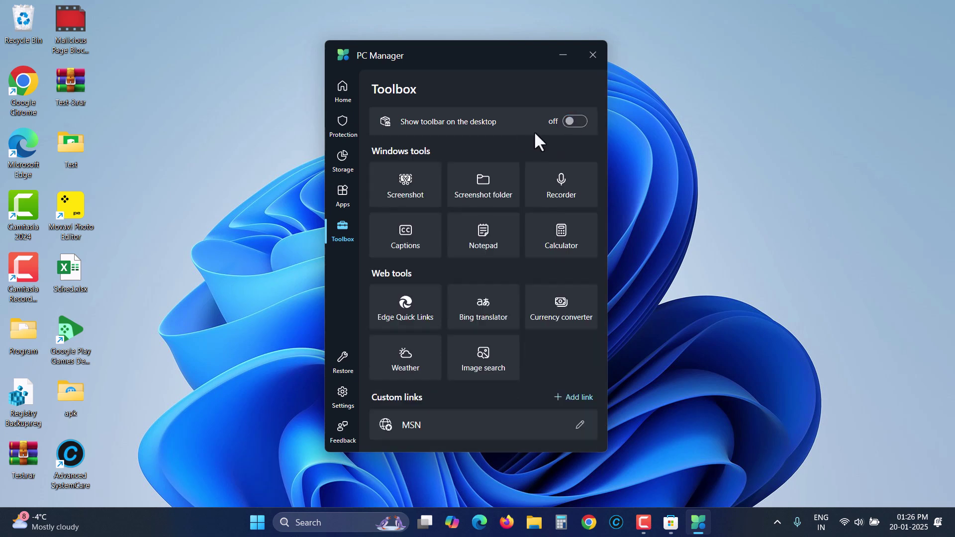
{"action": "left_click", "coordinate": [342, 92]}
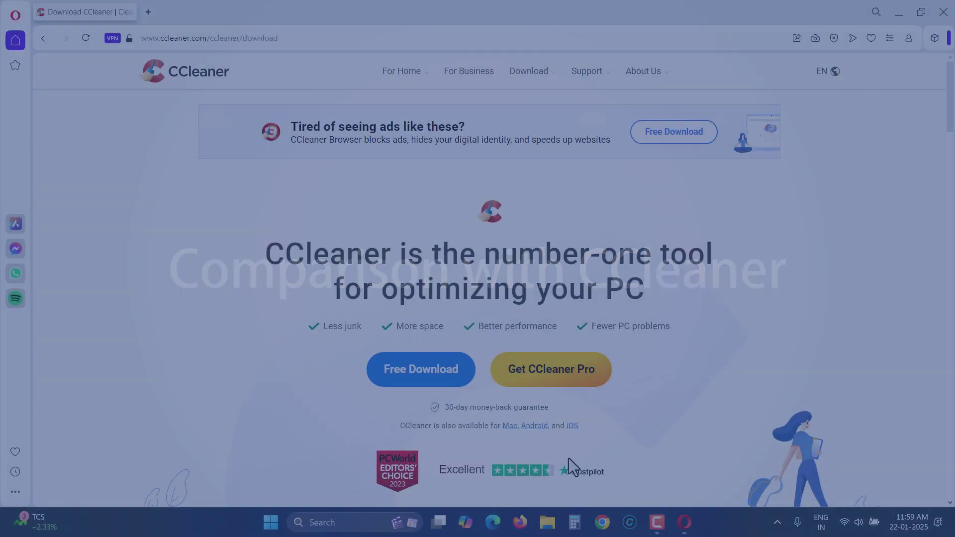
- Scroll through CCleaner's Free, Professional and Professional Plus pricing comparison table
{"action": "scroll", "coordinate": [572, 448], "scroll_direction": "down", "scroll_amount": 5}
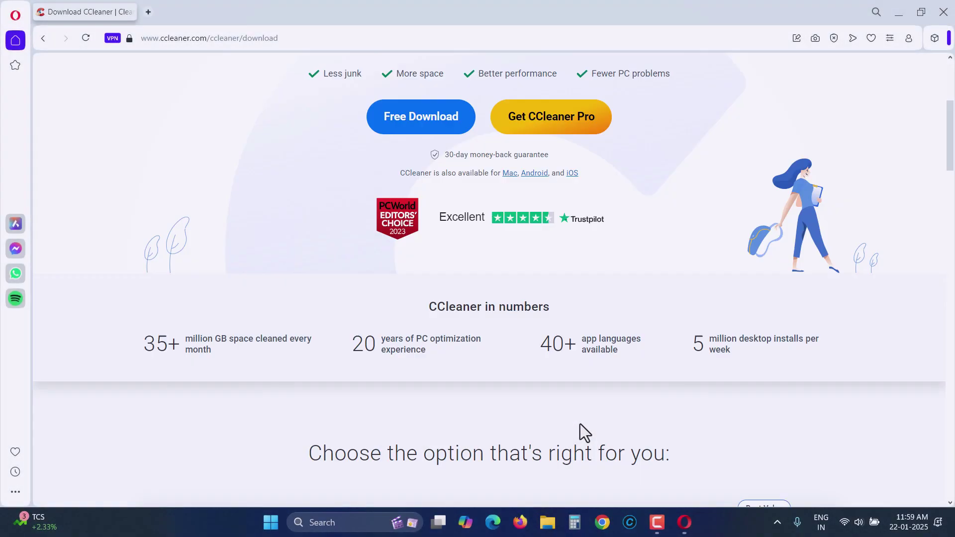
{"action": "scroll", "coordinate": [580, 424], "scroll_direction": "down", "scroll_amount": 8}
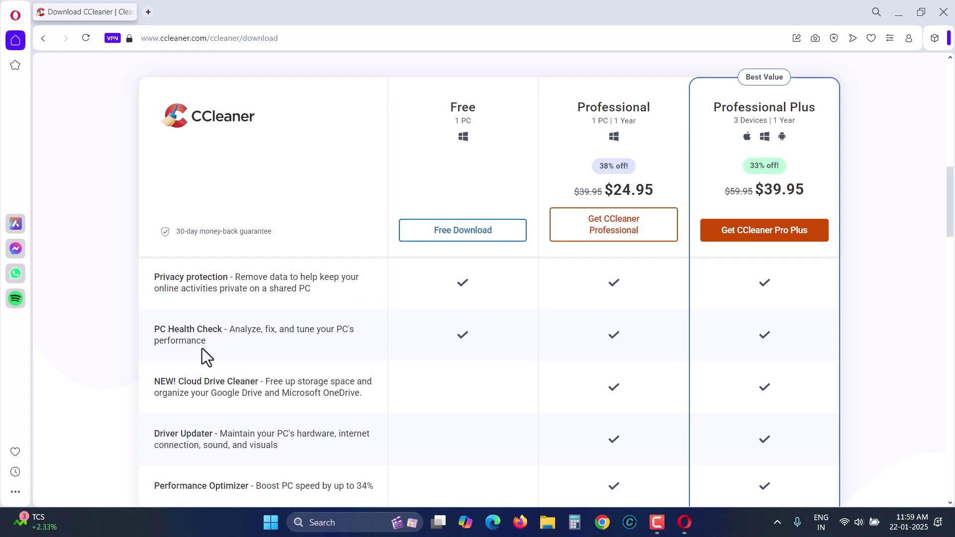
{"action": "scroll", "coordinate": [517, 360], "scroll_direction": "down", "scroll_amount": 8}
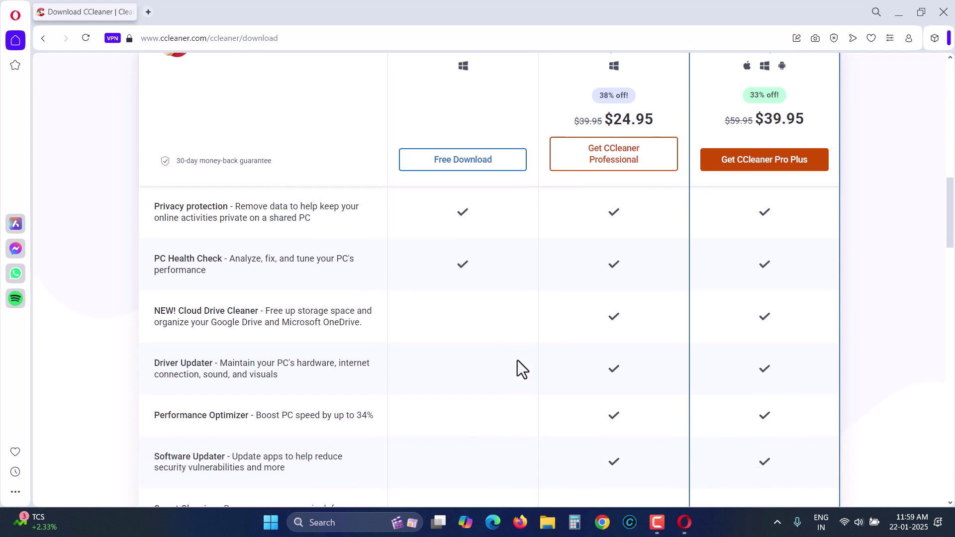
{"action": "scroll", "coordinate": [518, 368], "scroll_direction": "down", "scroll_amount": 1}
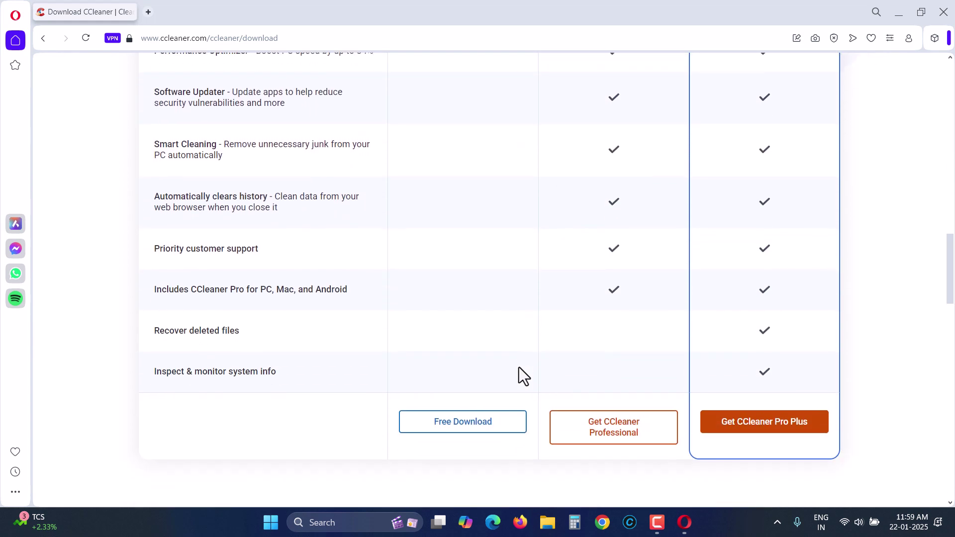
{"action": "scroll", "coordinate": [518, 368], "scroll_direction": "up", "scroll_amount": 9}
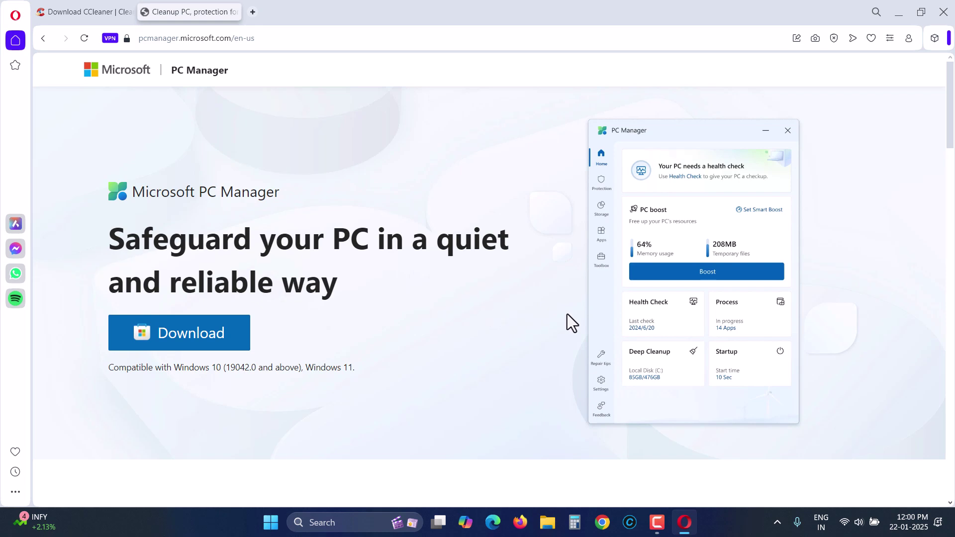
- Scroll the PC Manager homepage past Boost your PC and Manage your storage to Pop-up management
{"action": "scroll", "coordinate": [567, 314], "scroll_direction": "down", "scroll_amount": 10}
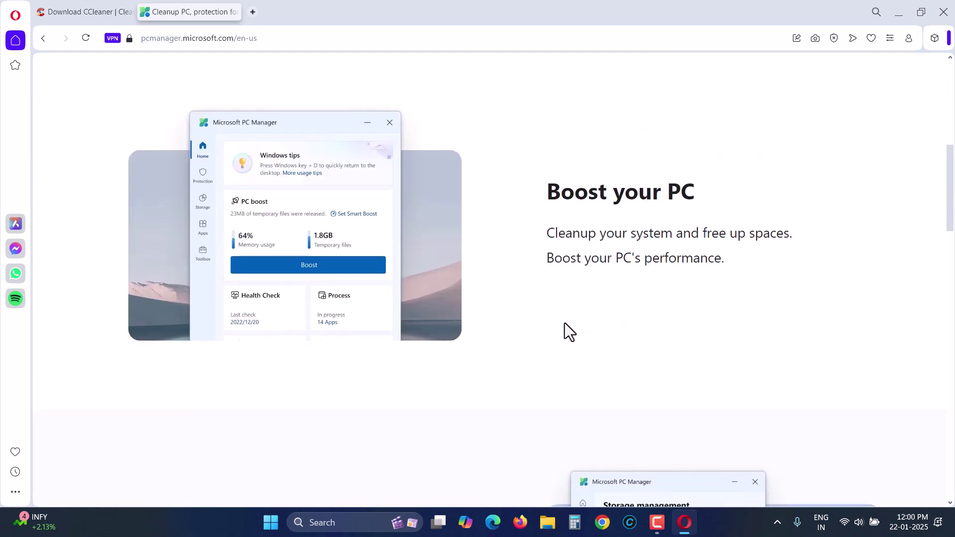
{"action": "scroll", "coordinate": [565, 323], "scroll_direction": "down", "scroll_amount": 8}
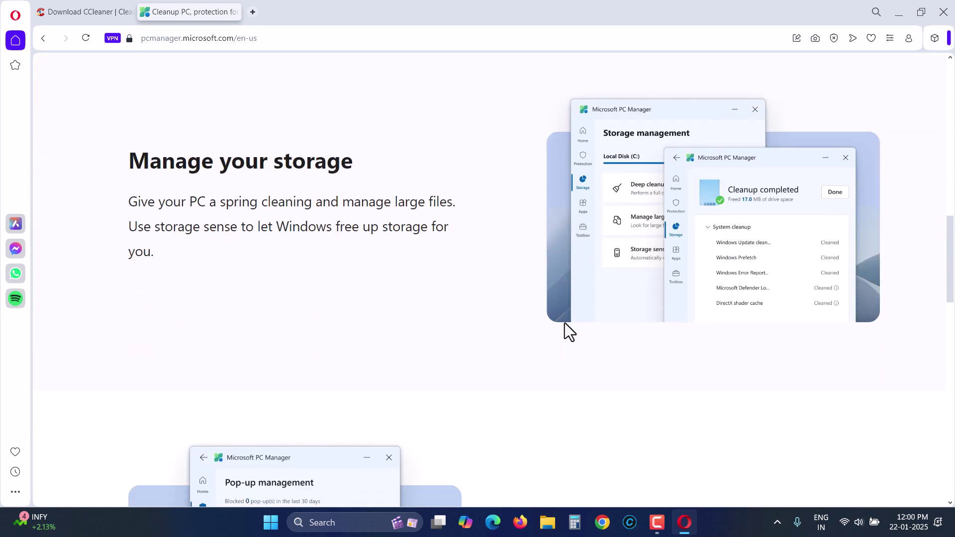
{"action": "scroll", "coordinate": [568, 329], "scroll_direction": "down", "scroll_amount": 6}
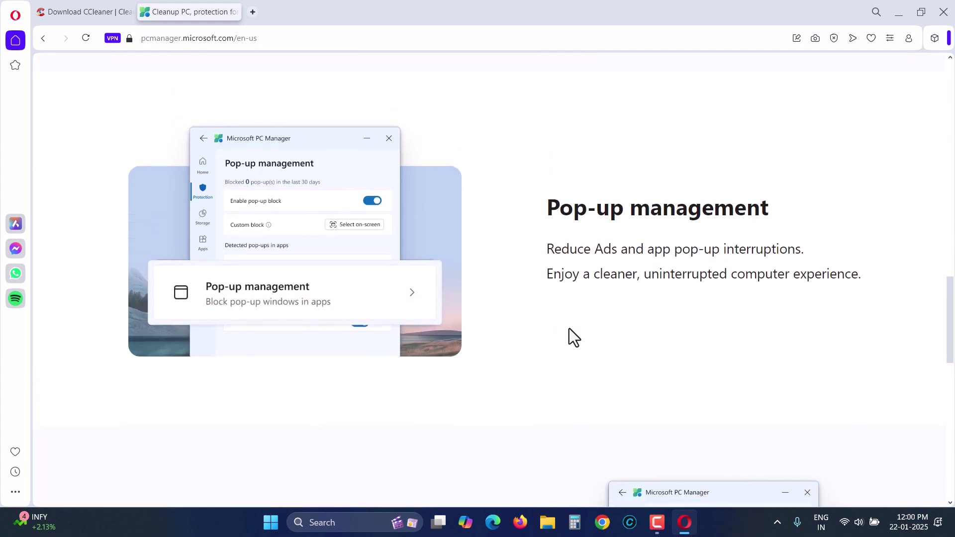